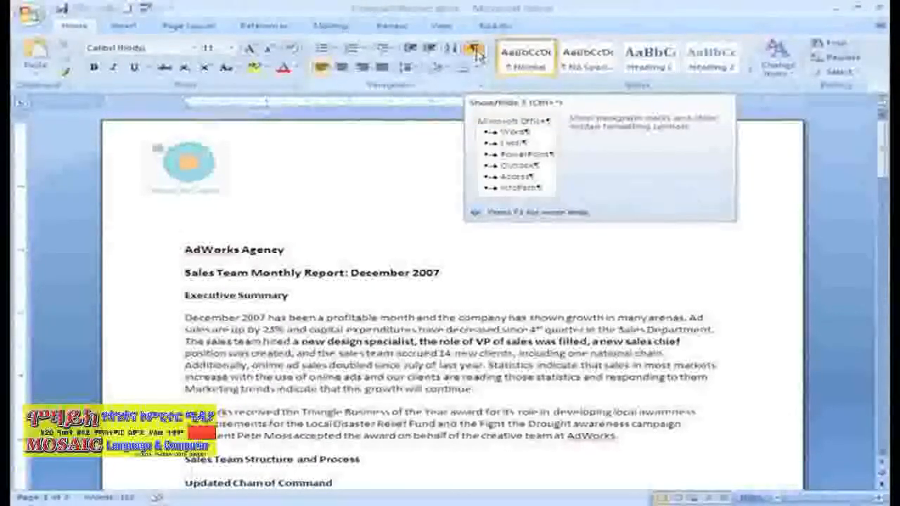
# Show the formatting marks and replace the leading spaces of the "December 2007 has been" paragraph with a tab indent
pyautogui.click(477, 54)
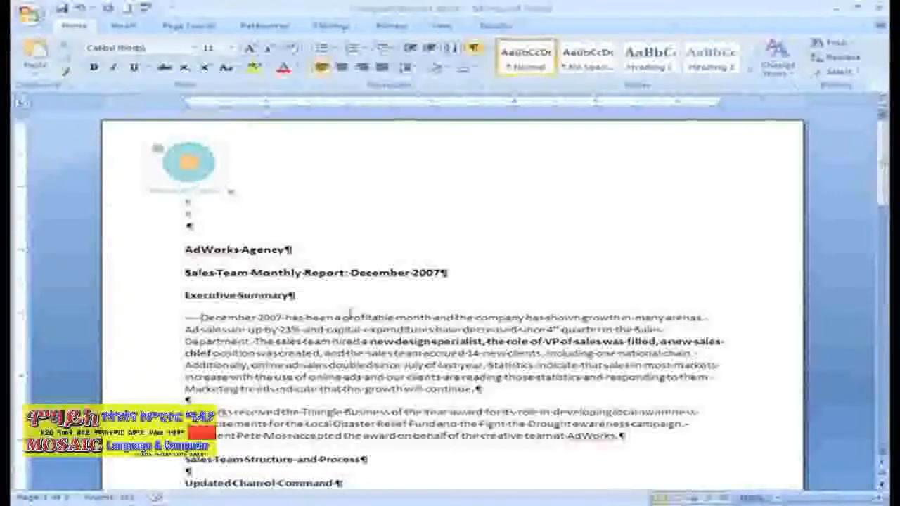
pyautogui.press('BackSpace')
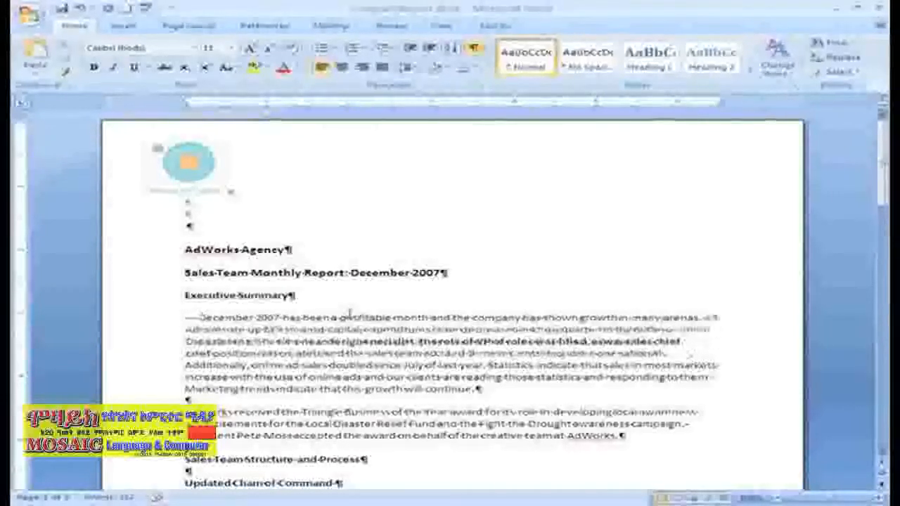
pyautogui.press('BackSpace')
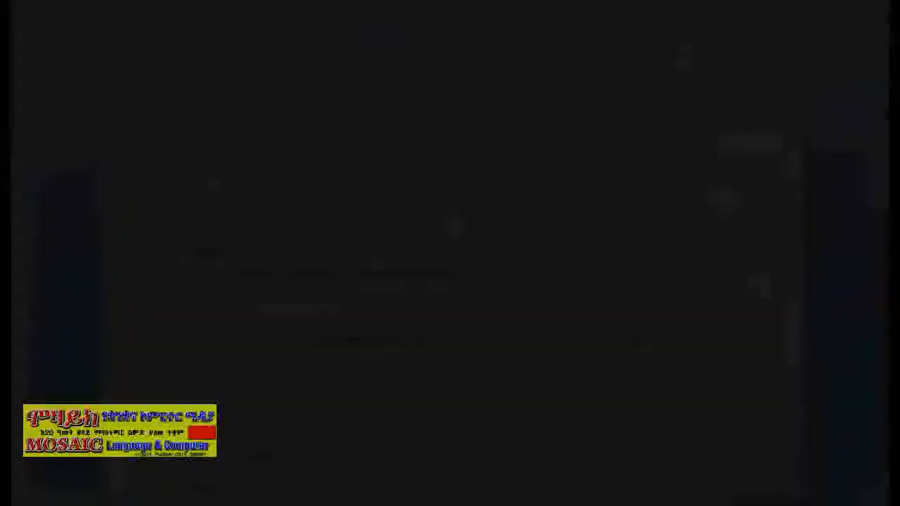
pyautogui.press('Tab')
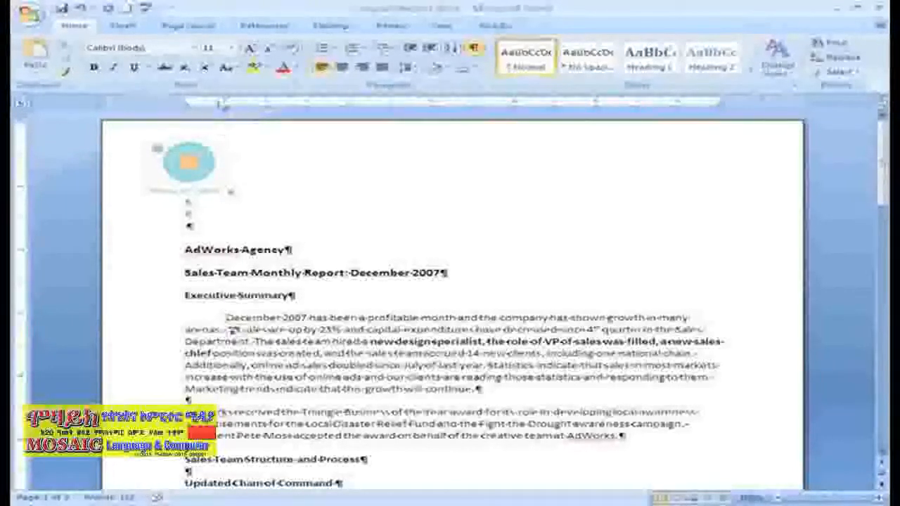
pyautogui.moveTo(226, 99); pyautogui.dragTo(226, 99)
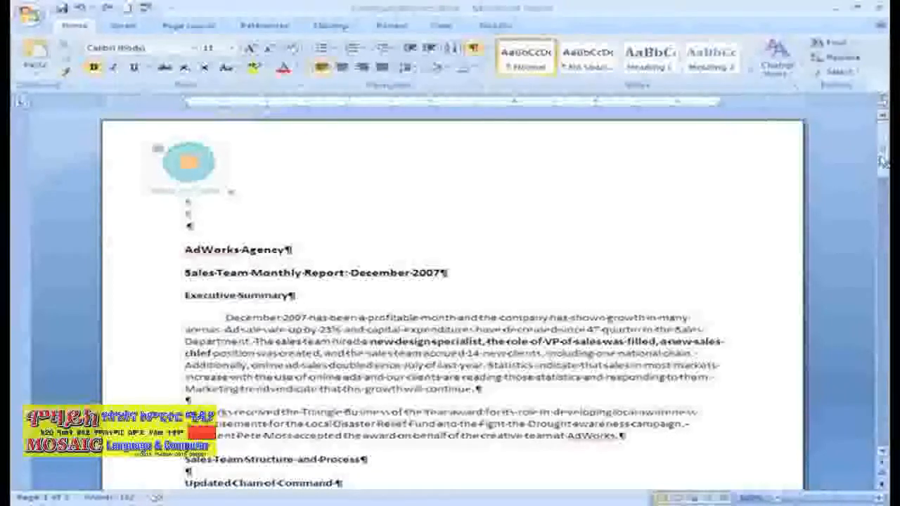
# Indent all client names under New Clients by two levels, then reduce the indent by one level to 0.5"
pyautogui.moveTo(884, 157); pyautogui.dragTo(883, 365)
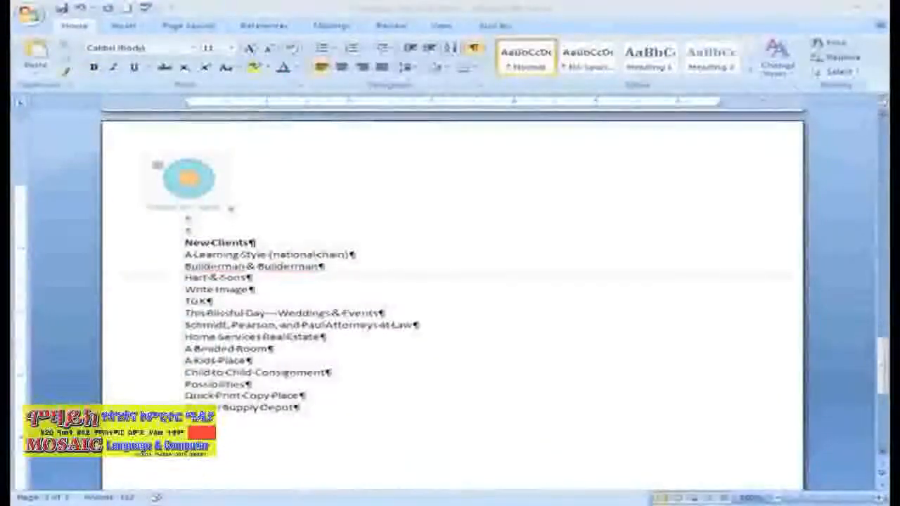
pyautogui.moveTo(295, 408); pyautogui.dragTo(158, 299)
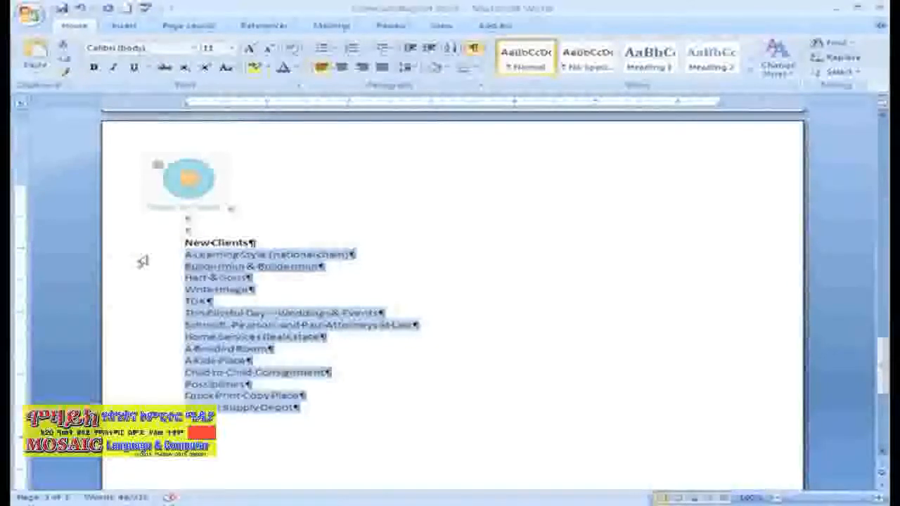
pyautogui.click(435, 48)
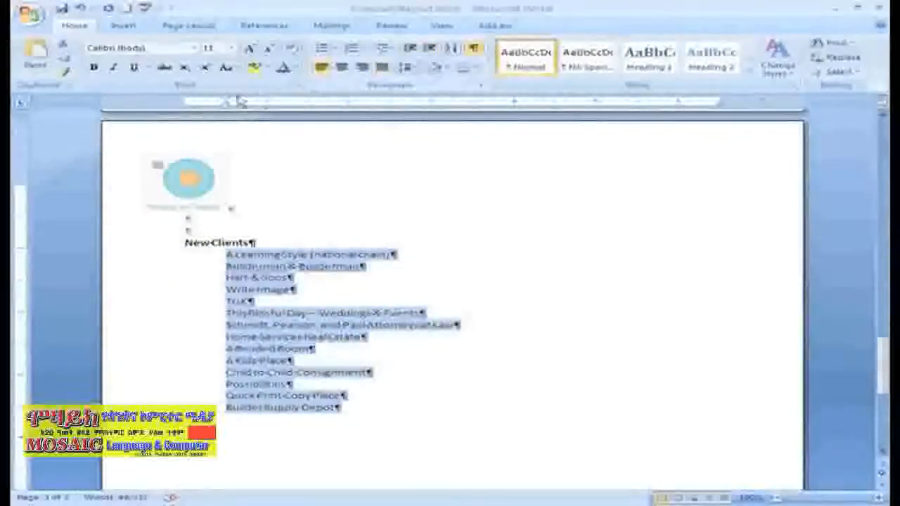
pyautogui.moveTo(226, 103); pyautogui.dragTo(226, 104)
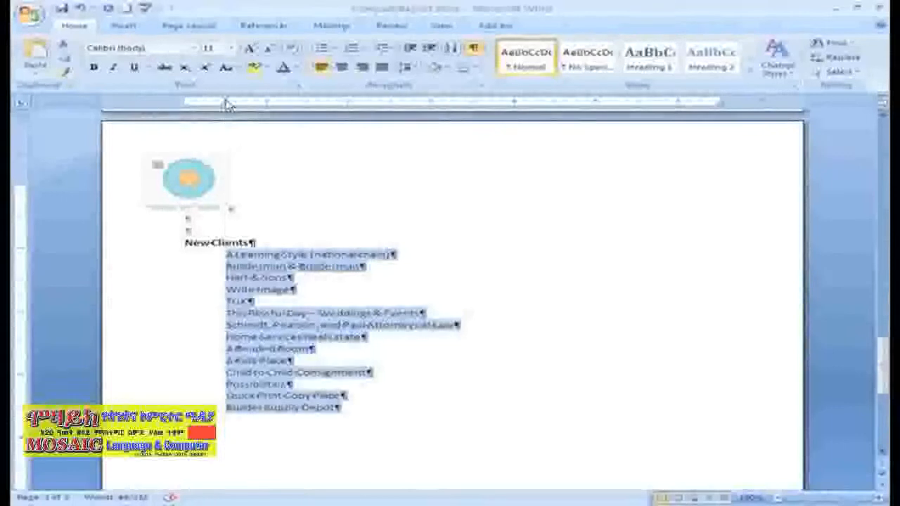
pyautogui.click(429, 49)
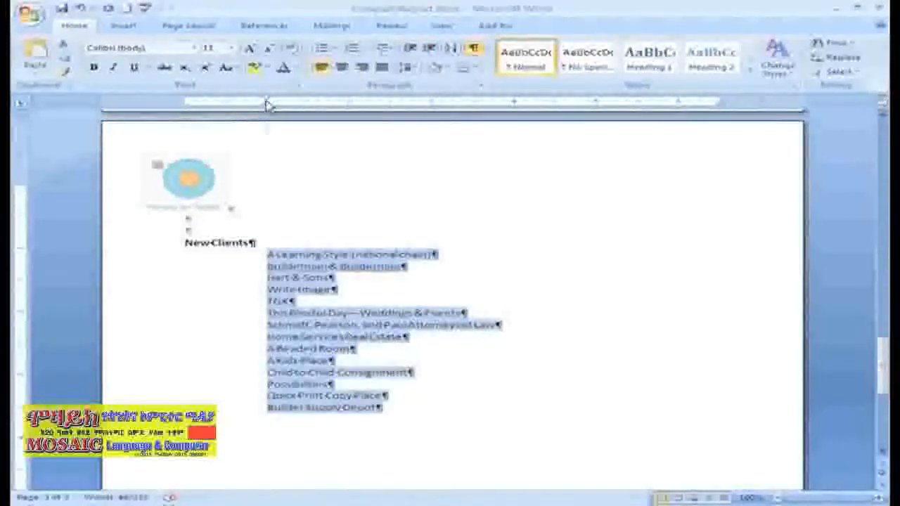
pyautogui.moveTo(268, 104); pyautogui.dragTo(267, 104)
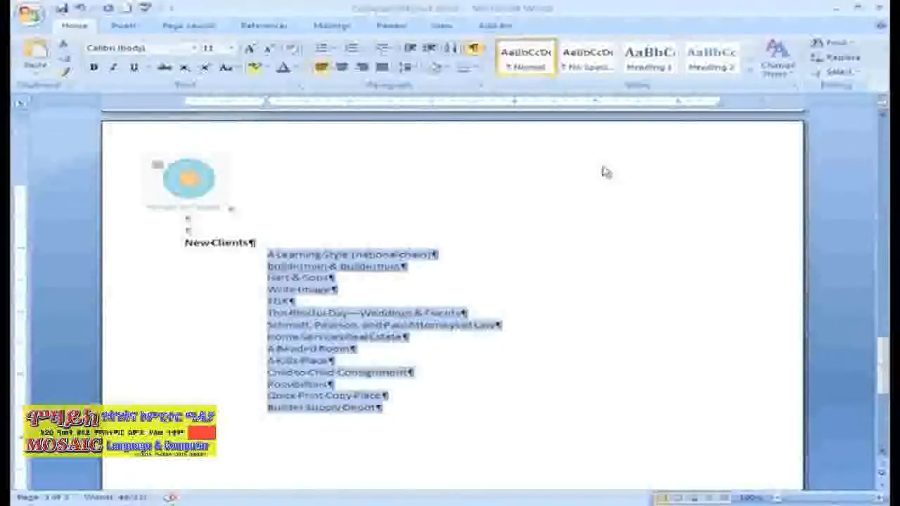
pyautogui.click(412, 52)
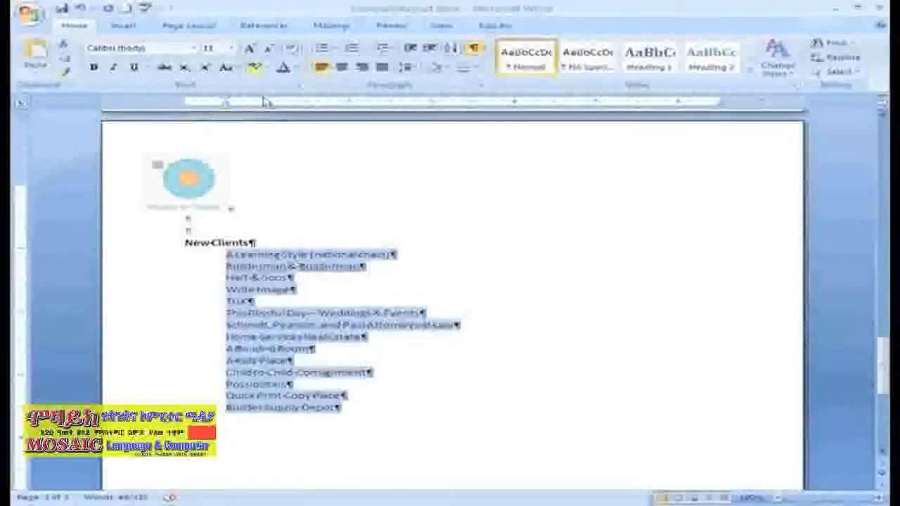
# Paste the copied Inspirational Quote of the Month below Builder Supply Depot and insert three blank lines above it
pyautogui.click(208, 27)
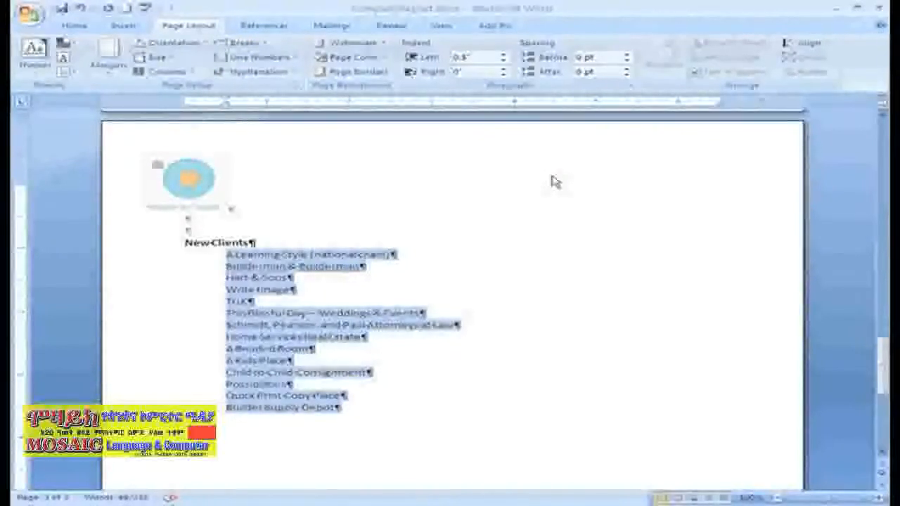
pyautogui.click(380, 410)
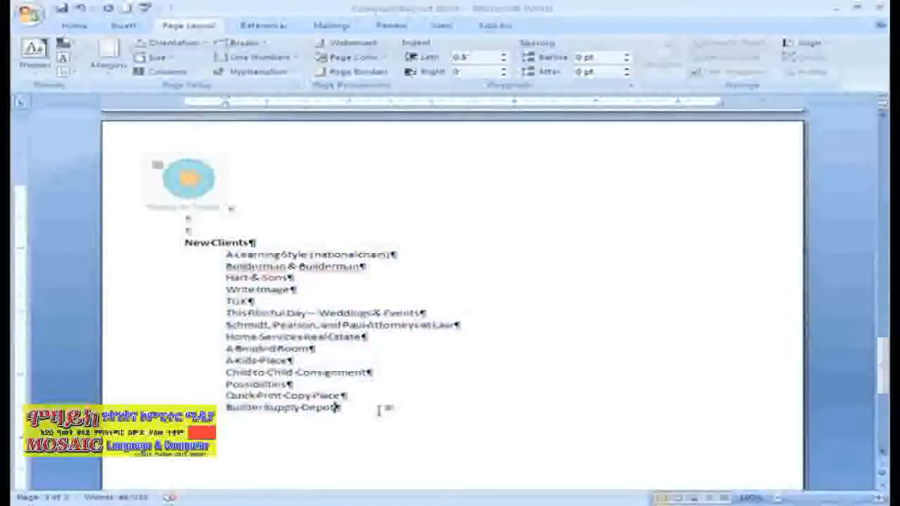
pyautogui.press('Return')
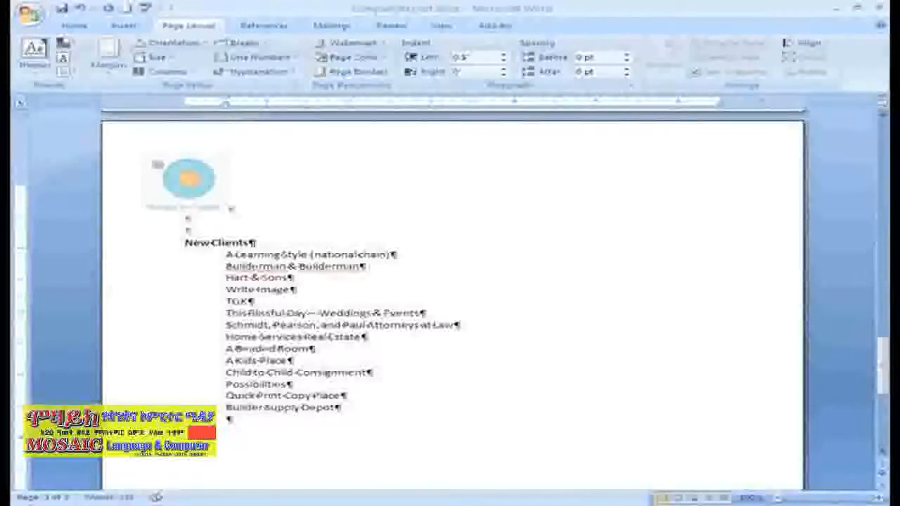
pyautogui.hotkey('ctrl', 'v')
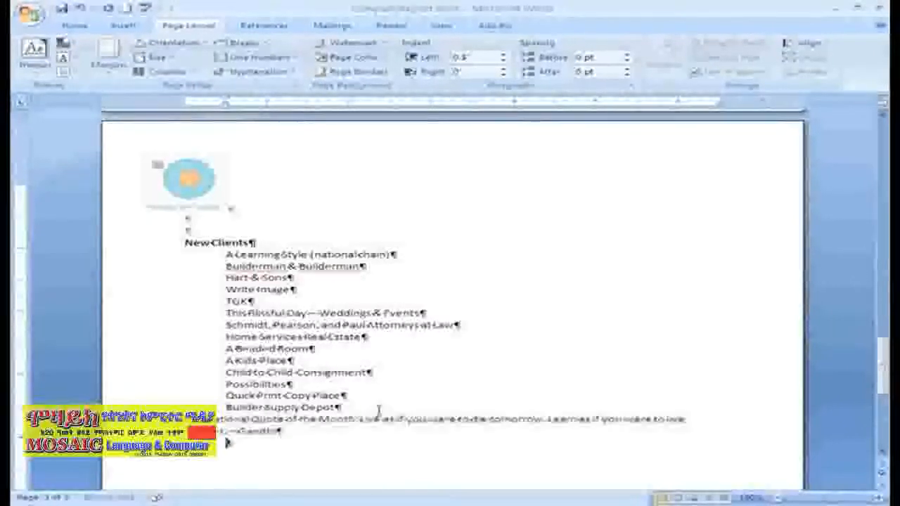
pyautogui.press('Up')
pyautogui.press('Up')
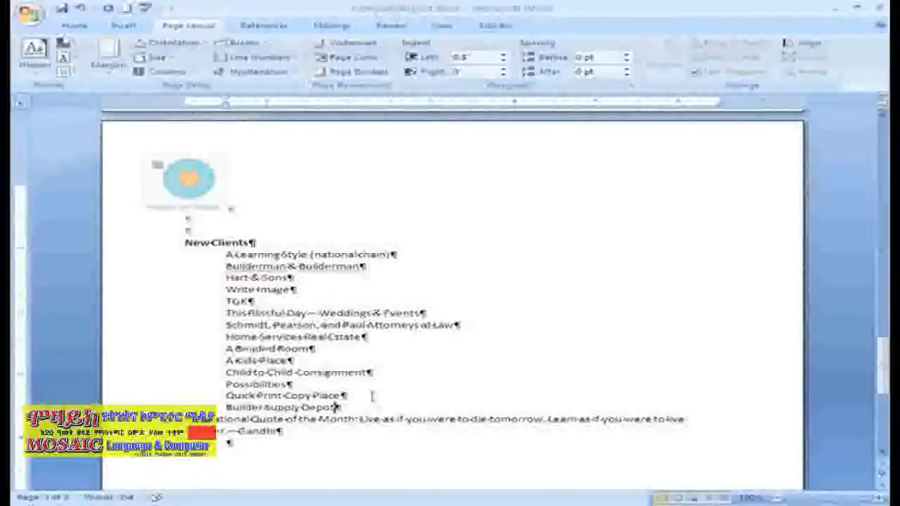
pyautogui.press('Return')
pyautogui.press('Return')
pyautogui.press('Return')
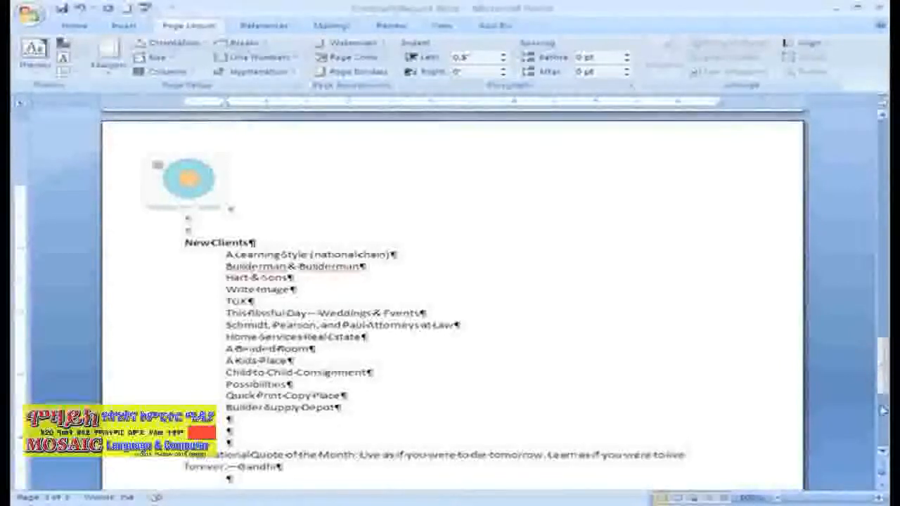
# Set both the left and right indents of the Inspirational Quote paragraph to 1"
pyautogui.moveTo(883, 384); pyautogui.dragTo(882, 393)
pyautogui.moveTo(277, 413); pyautogui.dragTo(185, 401)
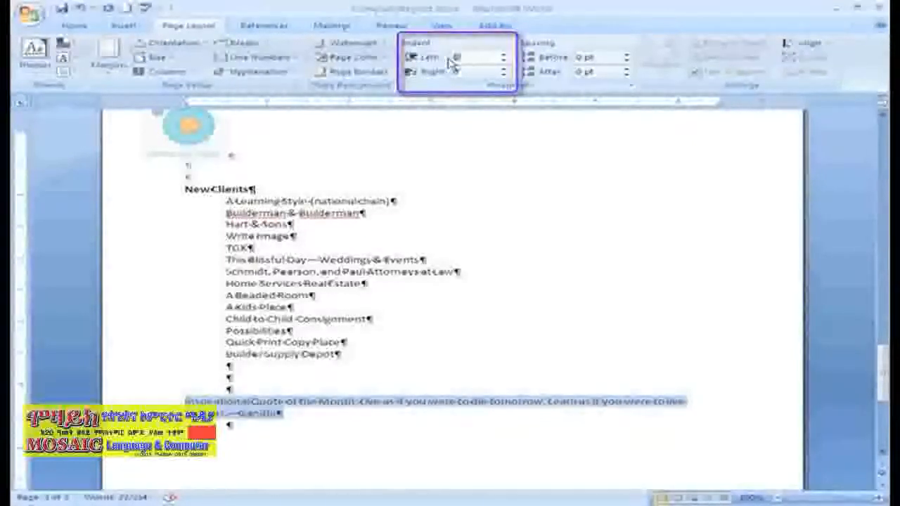
pyautogui.write('1')
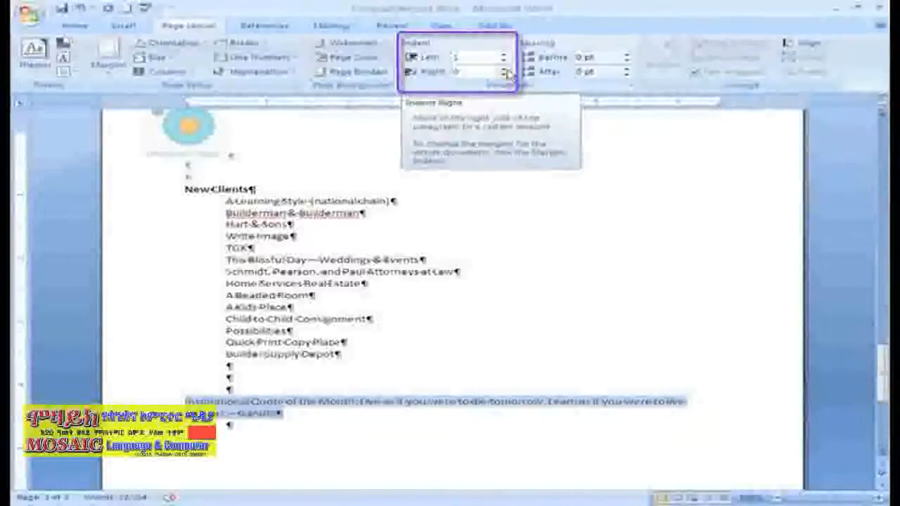
pyautogui.click(505, 74)
pyautogui.click(505, 74)
pyautogui.click(505, 74)
pyautogui.click(505, 74)
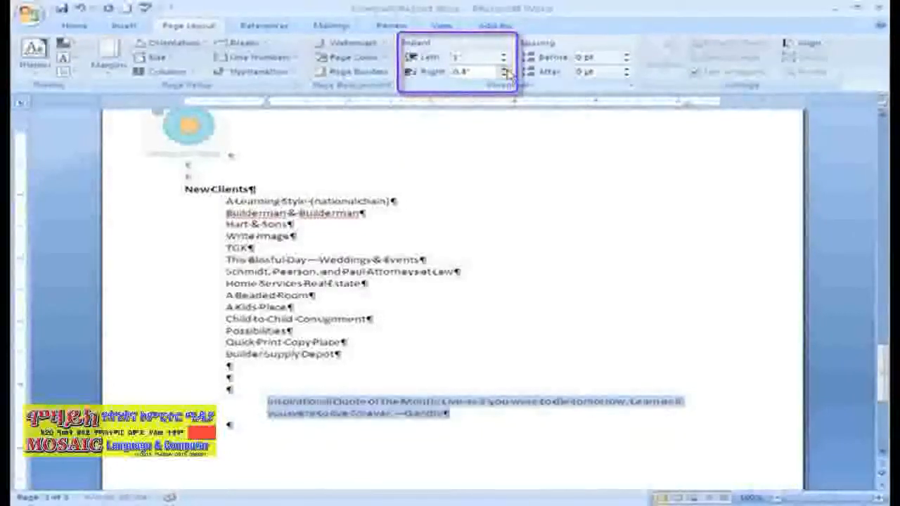
pyautogui.click(505, 73)
pyautogui.click(505, 73)
pyautogui.click(505, 72)
pyautogui.click(505, 73)
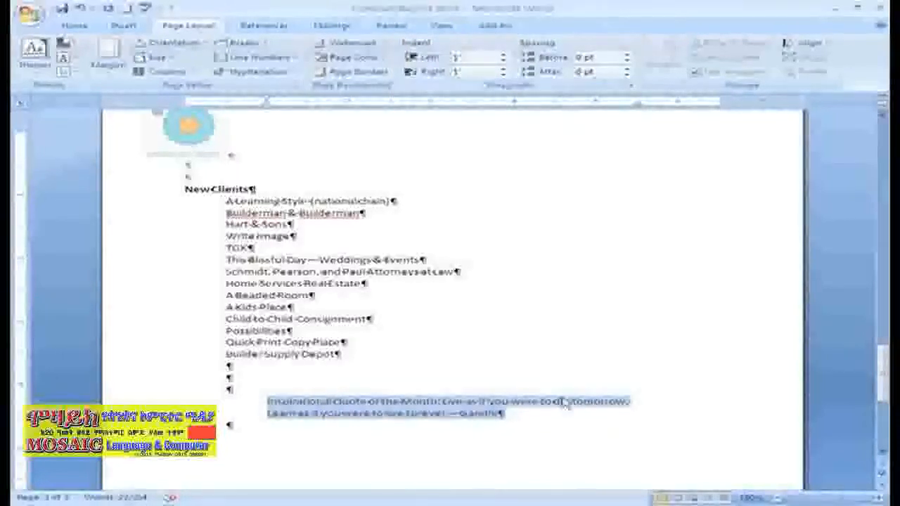
pyautogui.click(569, 426)
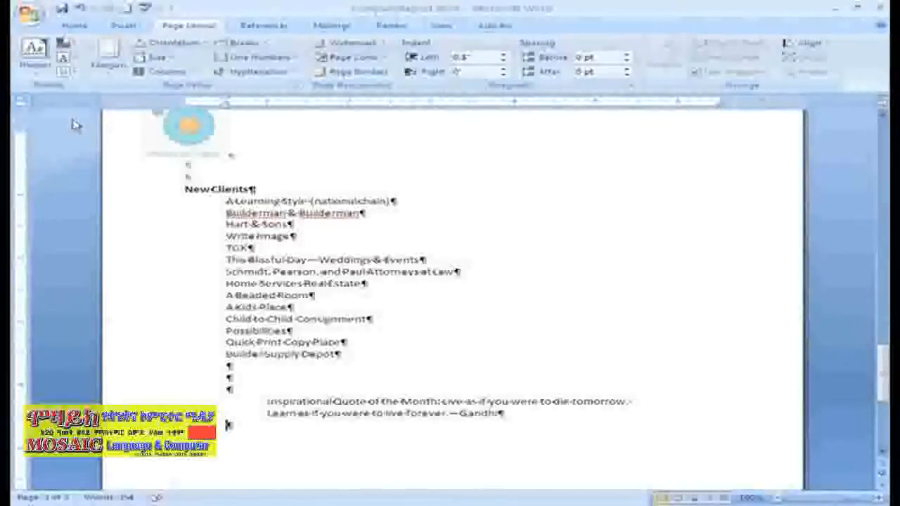
# Give the Overview Clients paragraph a 0.5" first-line indent and start a new paragraph after it with the same indent
pyautogui.moveTo(884, 358); pyautogui.dragTo(884, 319)
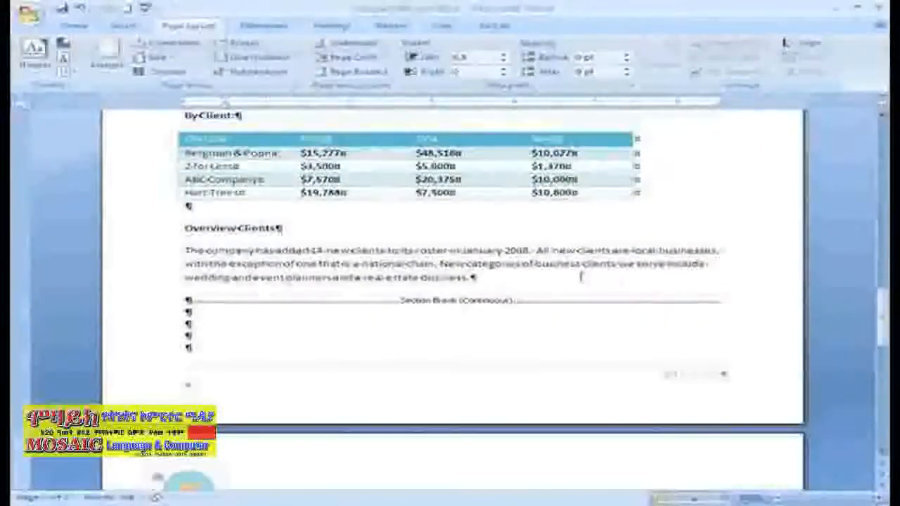
pyautogui.click(474, 278)
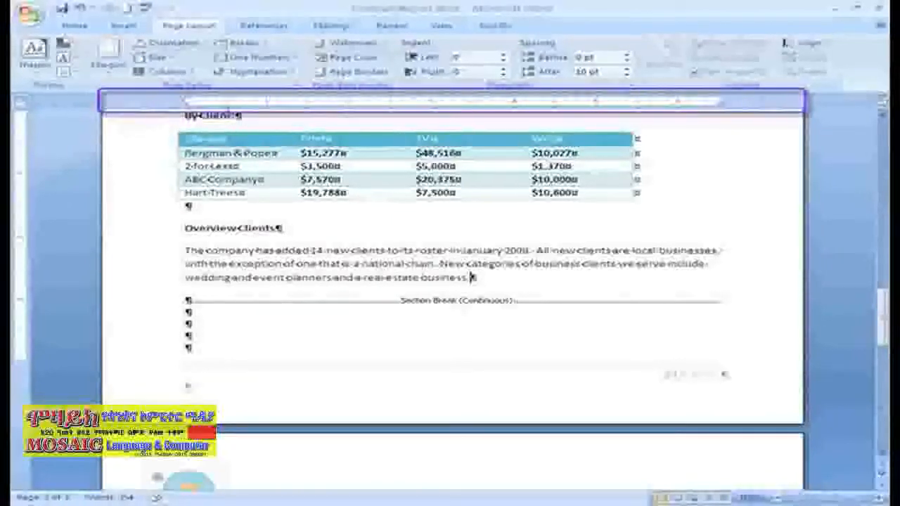
pyautogui.click(226, 104)
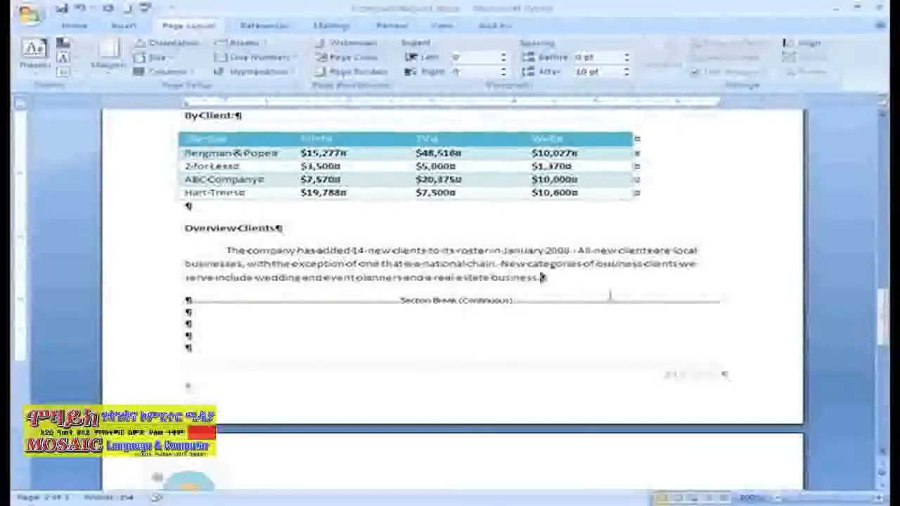
pyautogui.press('Return')
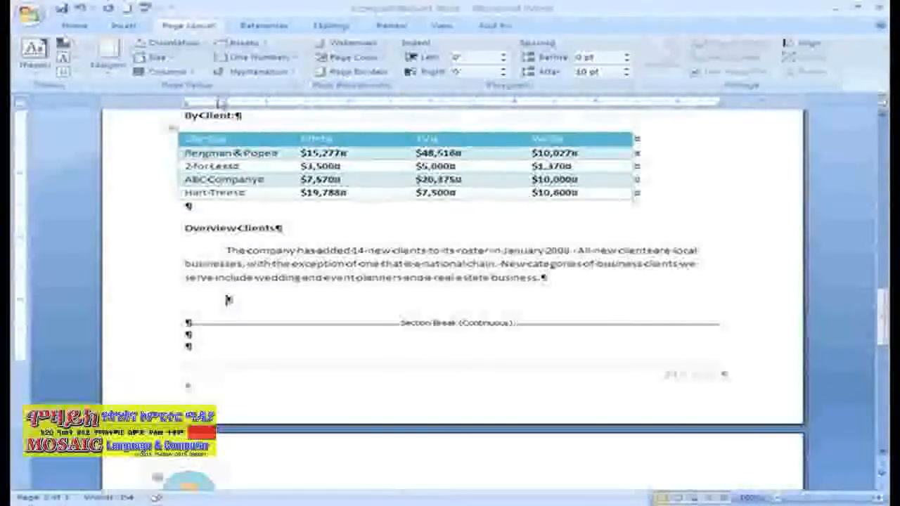
pyautogui.moveTo(220, 104)
pyautogui.mouseDown()
pyautogui.moveTo(492, 97)
pyautogui.moveTo(517, 105)
pyautogui.moveTo(226, 100)
pyautogui.mouseUp()
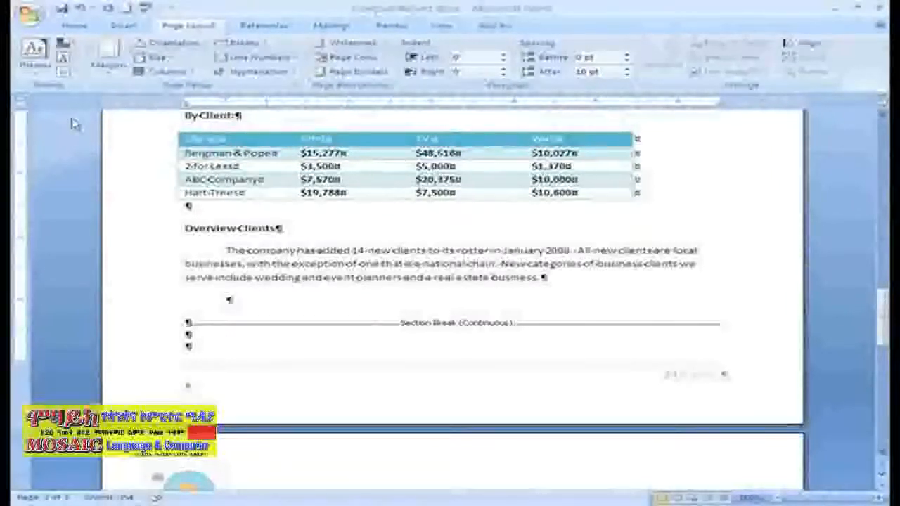
# Tab the AdWorks Agency line to its left tab stop, add a center tab stop at 3", and tab the text to it
pyautogui.moveTo(885, 309); pyautogui.dragTo(879, 137)
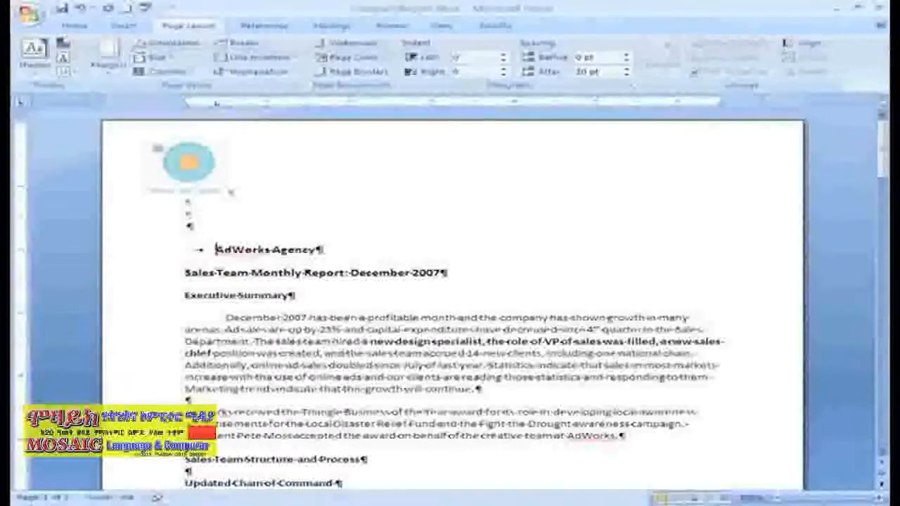
pyautogui.press('Tab')
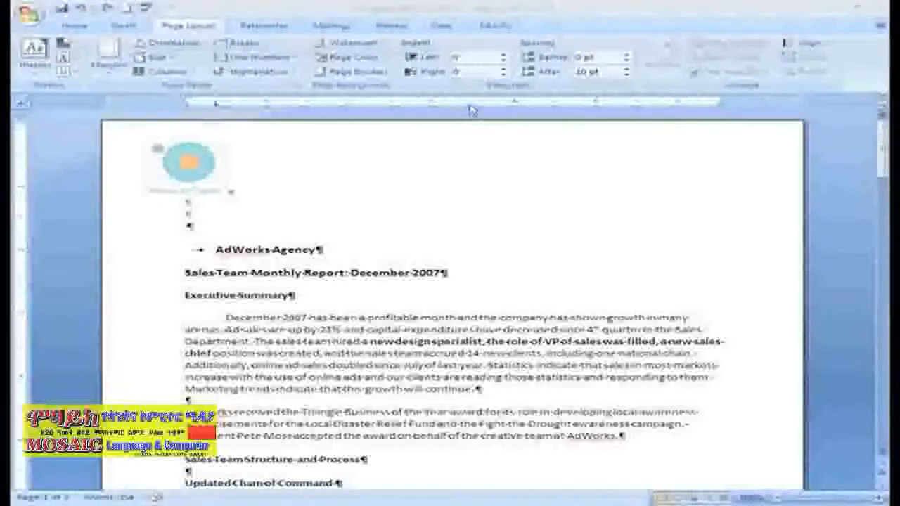
pyautogui.click(432, 105)
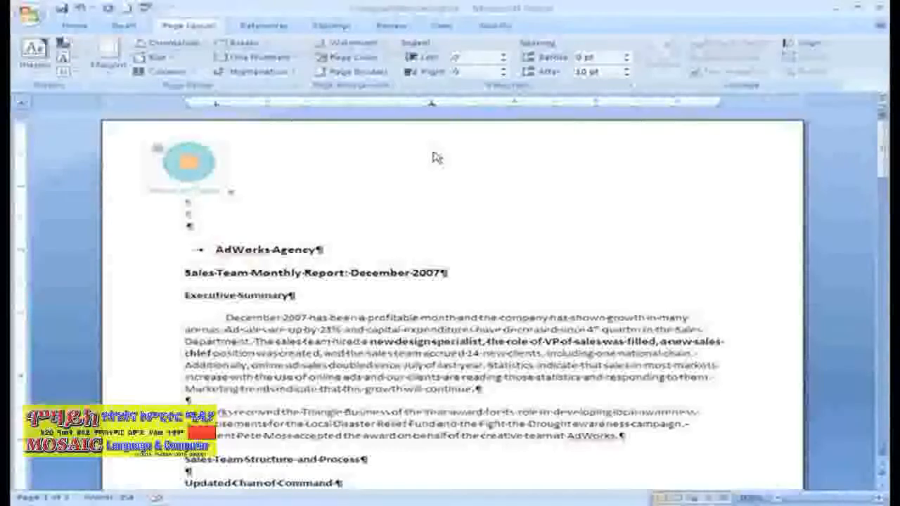
pyautogui.press('Tab')
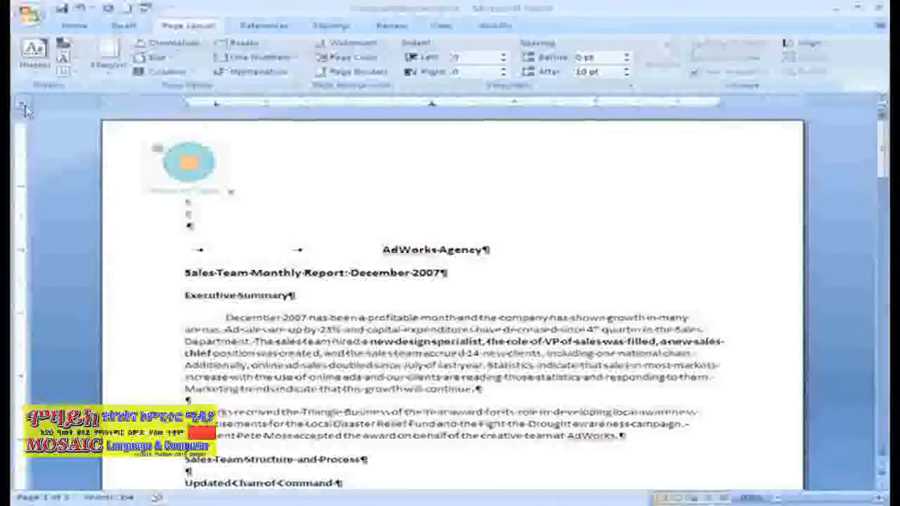
# Add a right tab stop at 6" to the AdWorks Agency line and delete the line's text, keeping the tabs
pyautogui.click(679, 105)
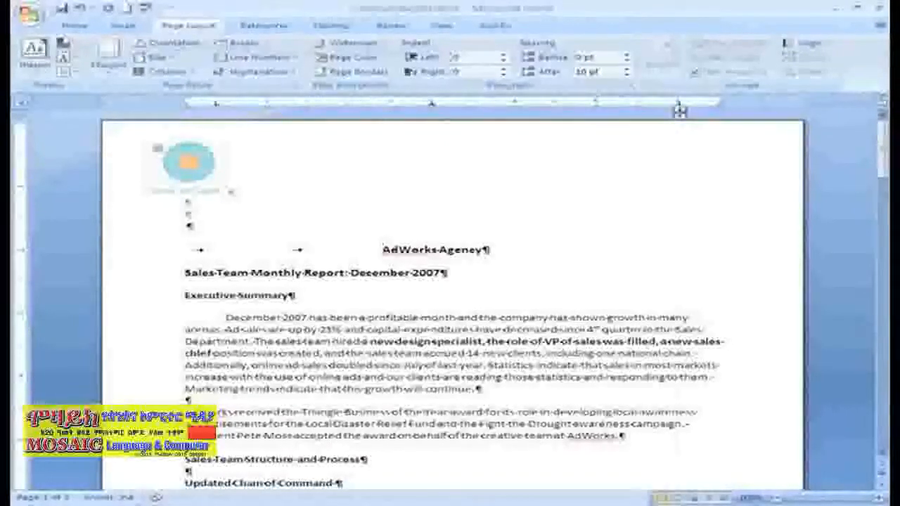
pyautogui.moveTo(398, 256); pyautogui.dragTo(484, 256)
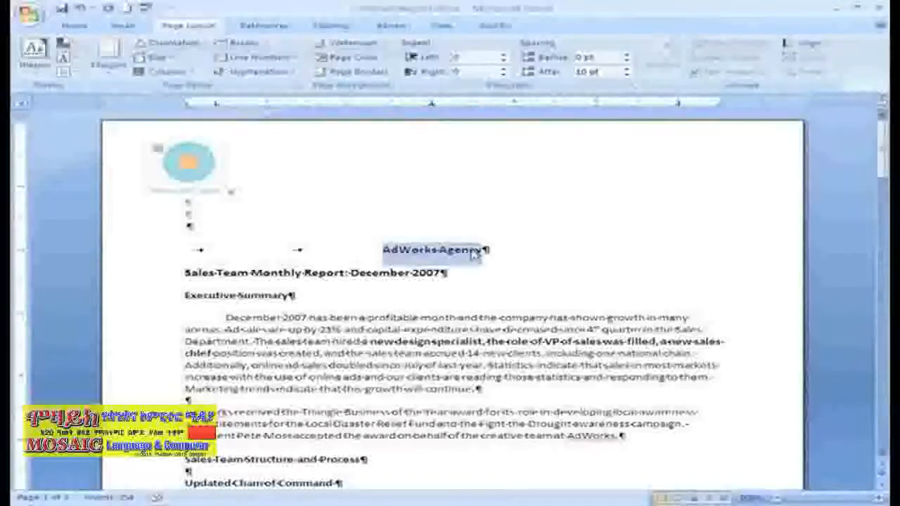
pyautogui.press('Delete')
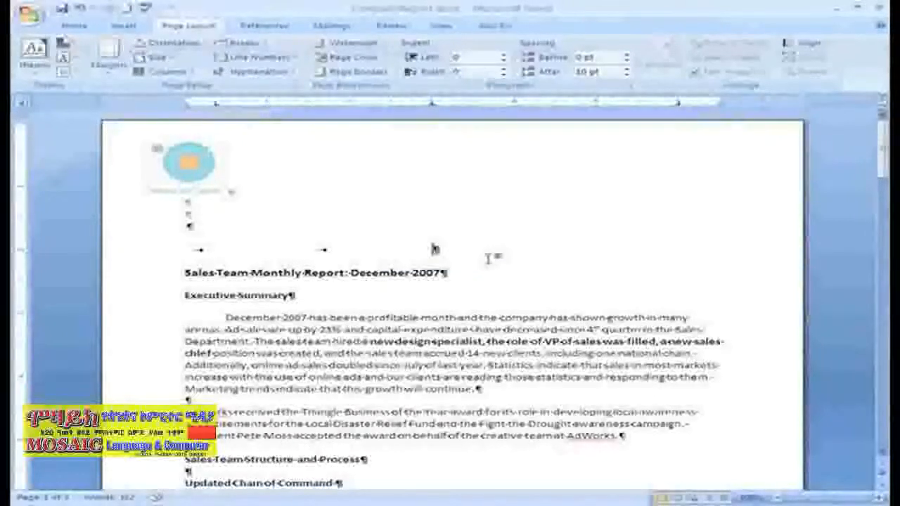
# Enter "AdWorks Agency" at the right tab stop of the line above the report title and delete the text again, keeping the tab
pyautogui.press('Tab')
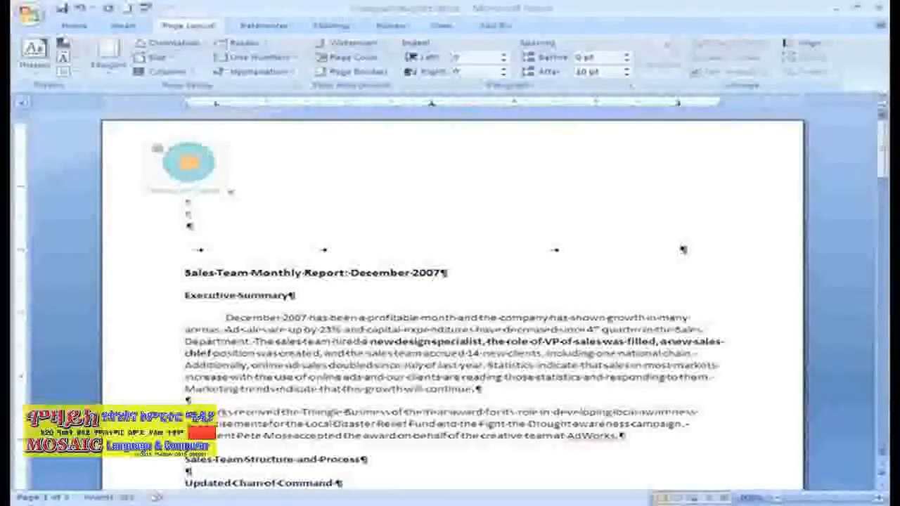
pyautogui.write('Ad')
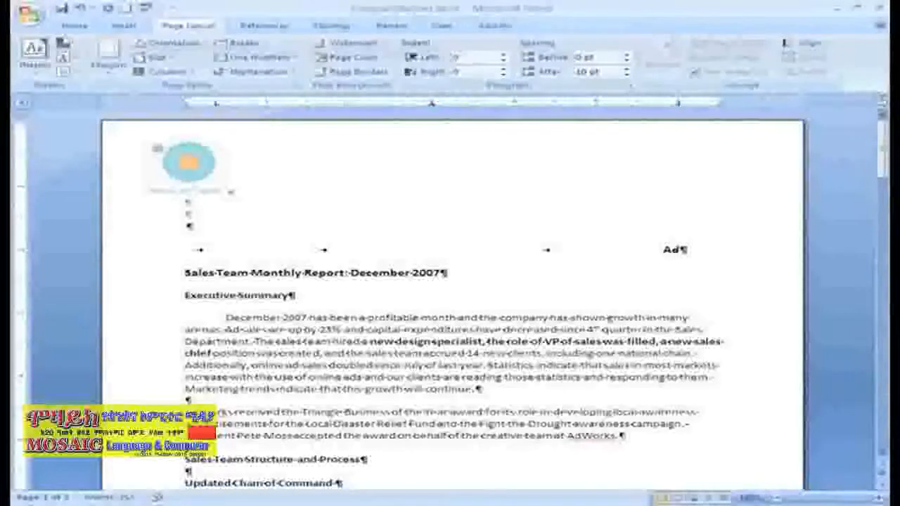
pyautogui.write('Works')
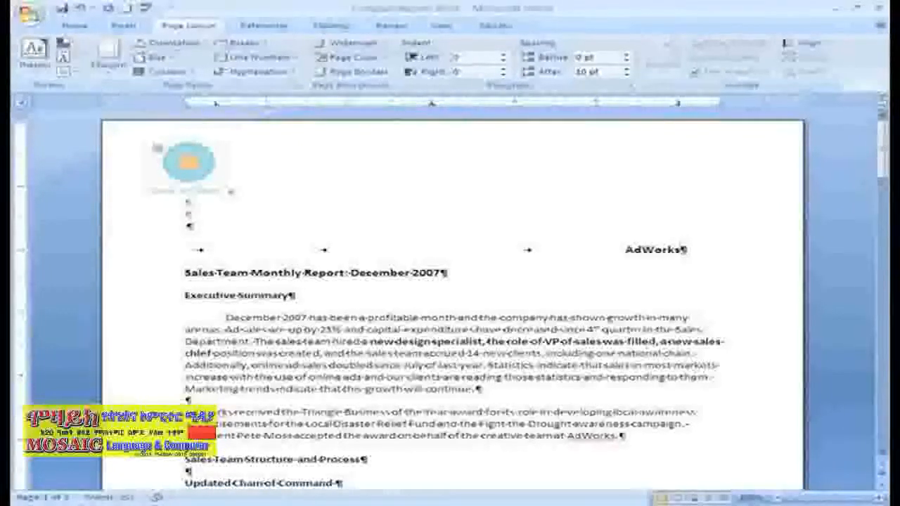
pyautogui.write(' Ag')
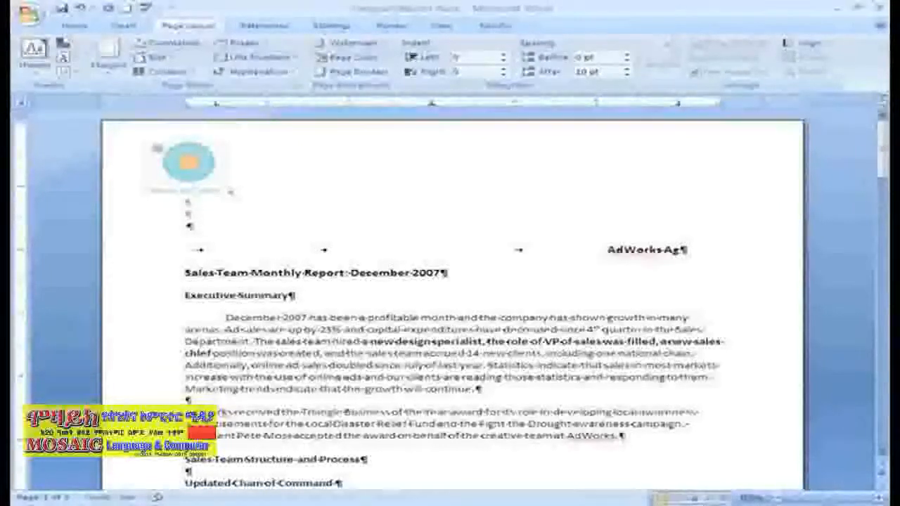
pyautogui.write('ency')
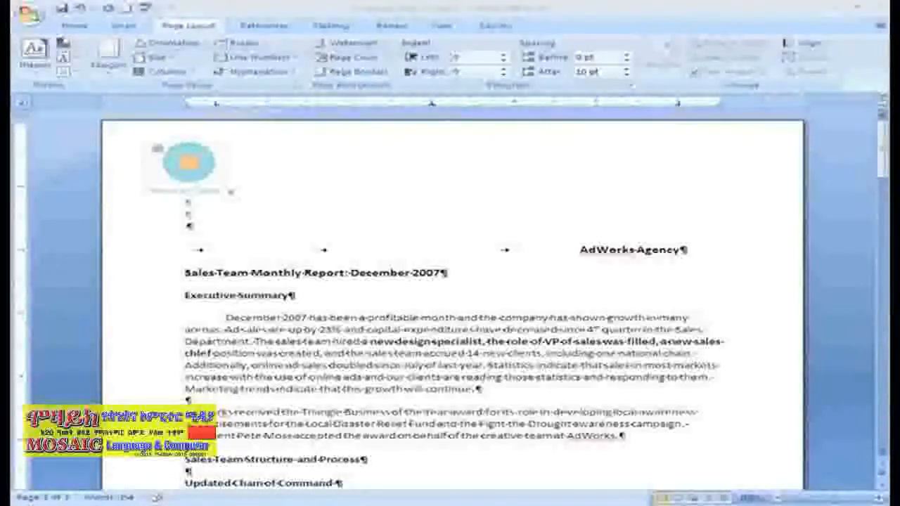
pyautogui.moveTo(578, 250); pyautogui.dragTo(681, 250)
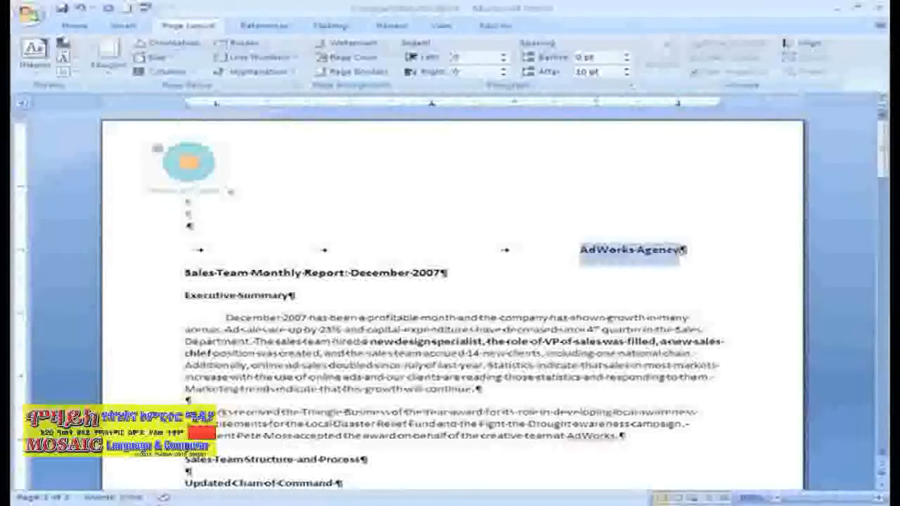
pyautogui.press('Delete')
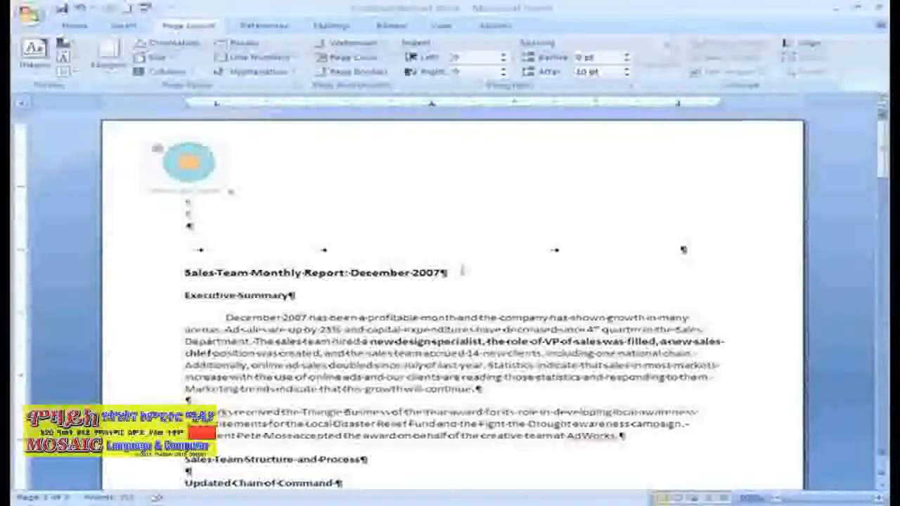
# Replace every occurrence of "December 2007" in the document with "January 2008"
pyautogui.click(77, 27)
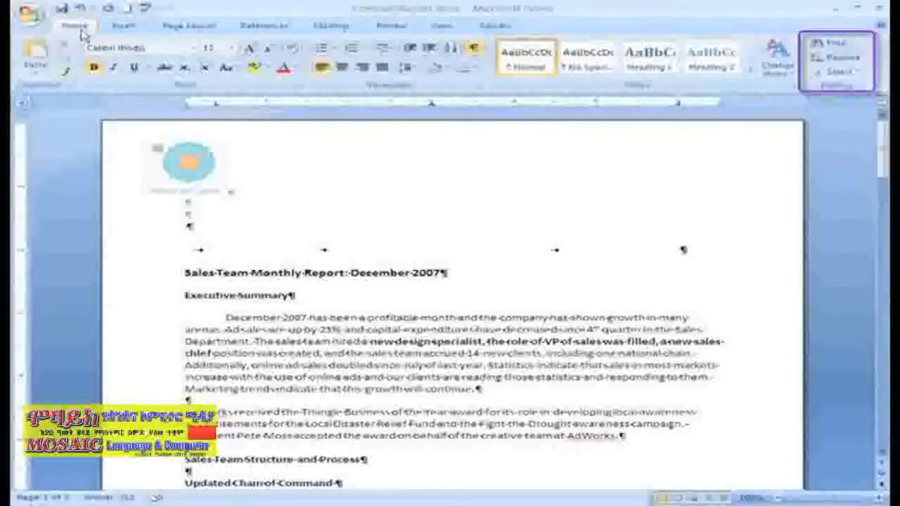
pyautogui.click(853, 59)
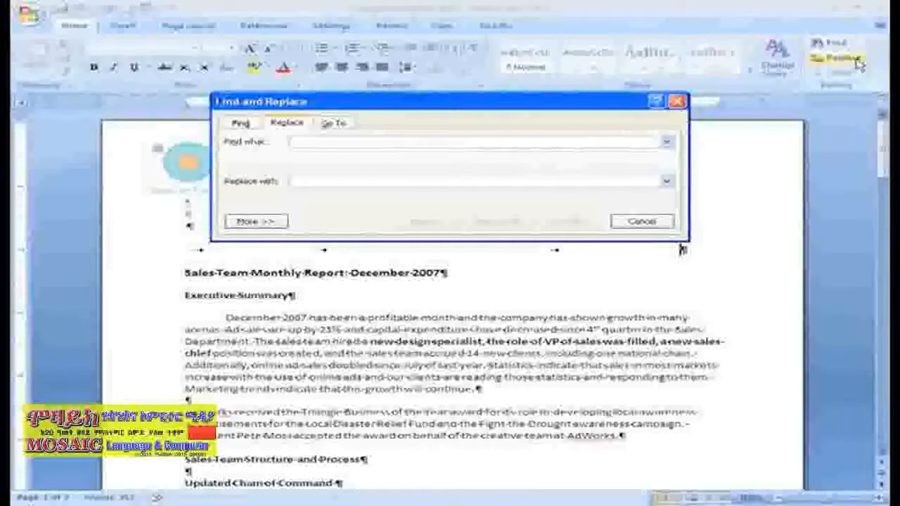
pyautogui.write('December')
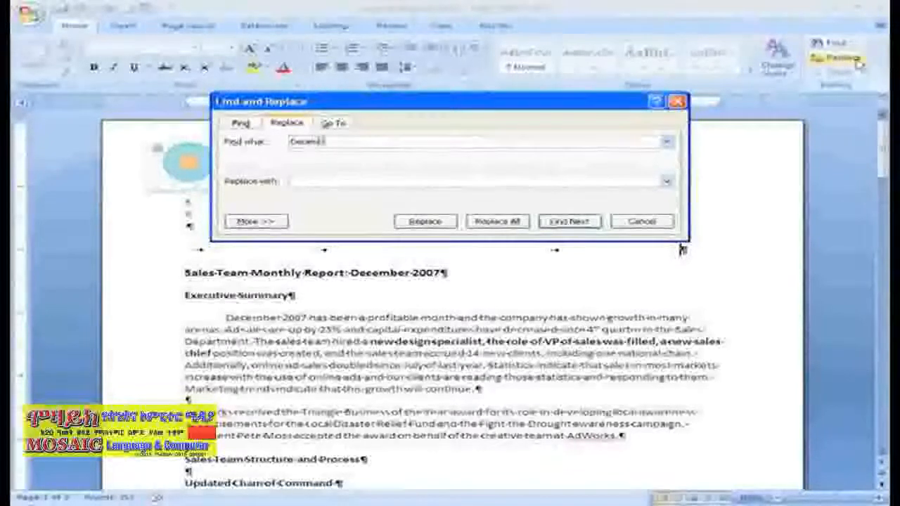
pyautogui.write(' 2007')
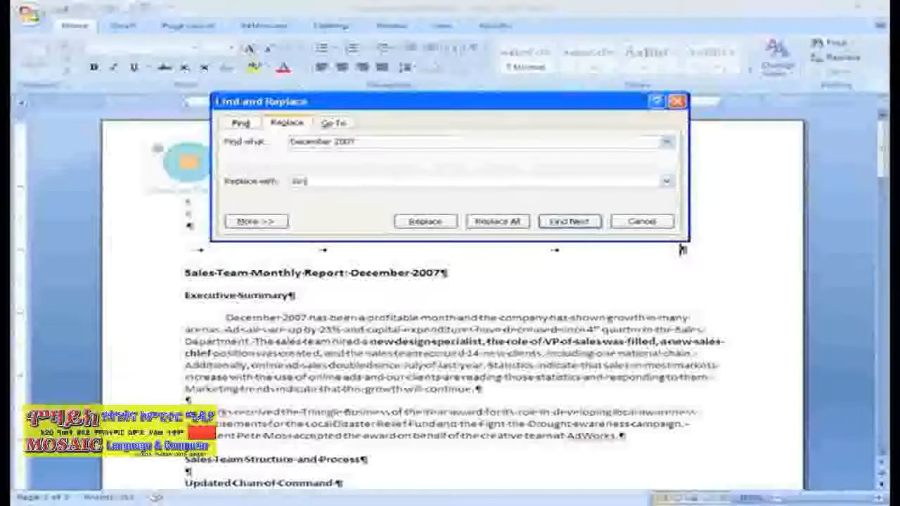
pyautogui.click(397, 179)
pyautogui.write('January 2008')
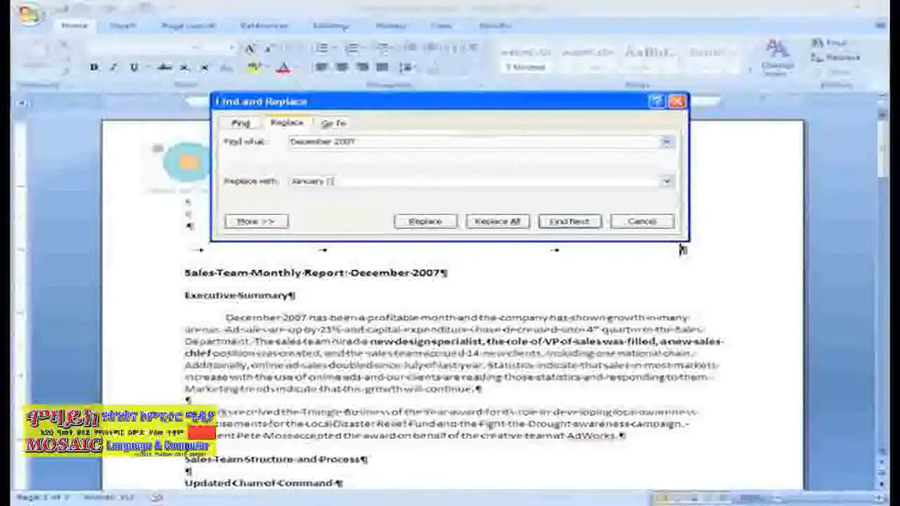
pyautogui.click(519, 222)
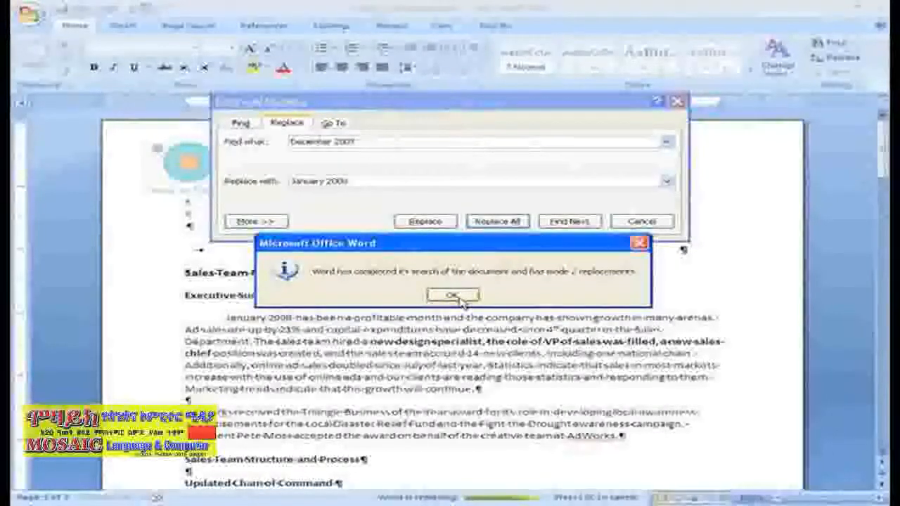
pyautogui.click(453, 295)
pyautogui.scroll(-4, 462, 294)
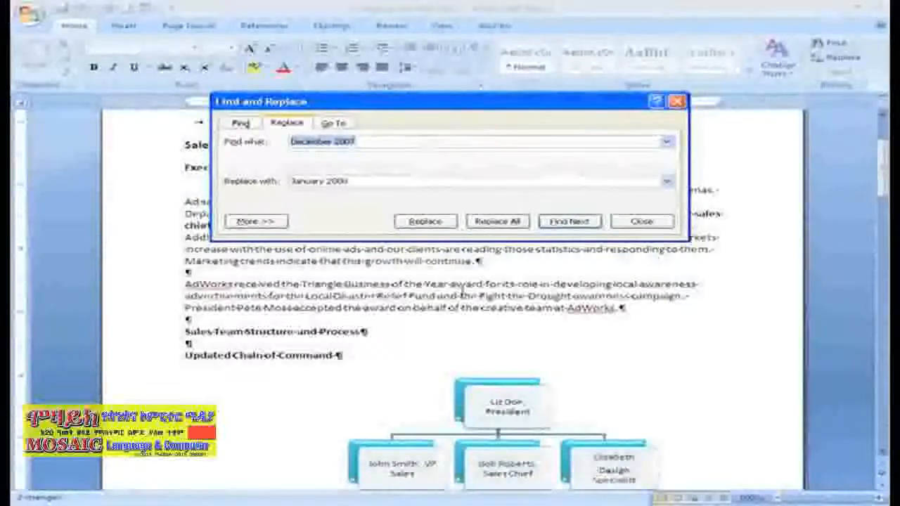
pyautogui.click(637, 224)
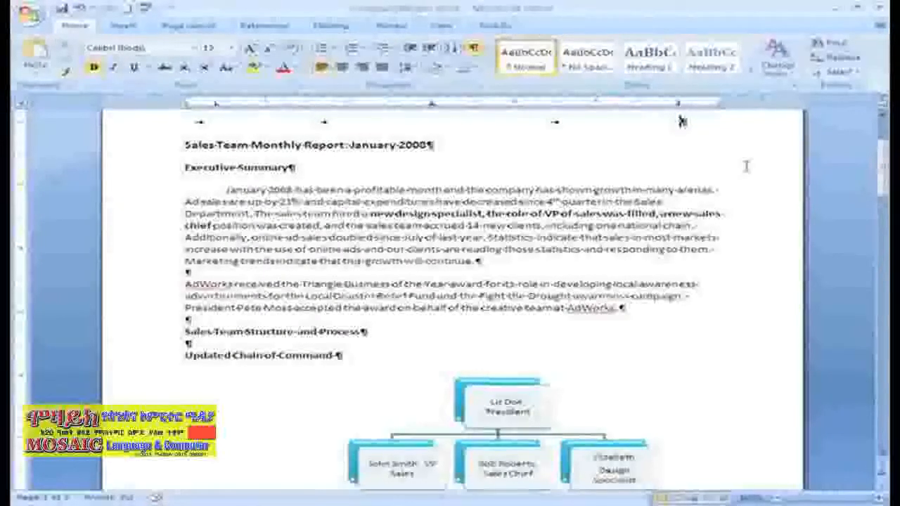
pyautogui.click(828, 43)
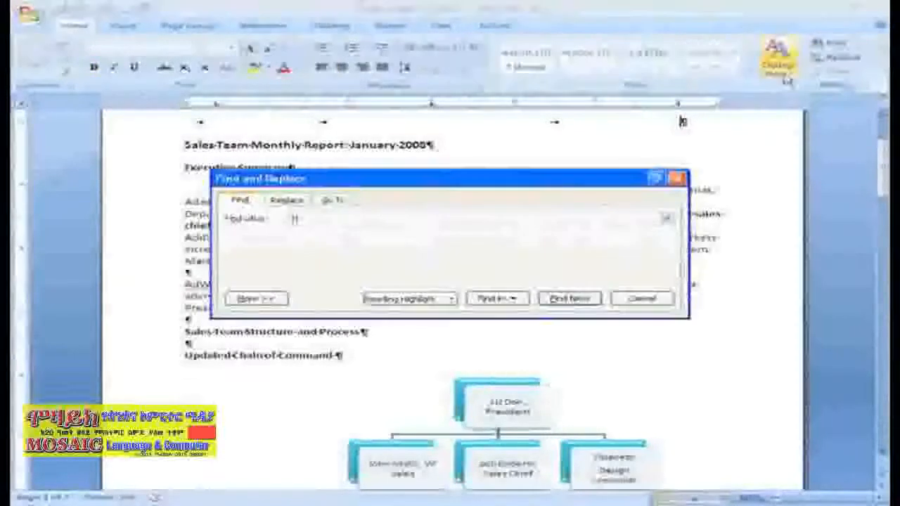
pyautogui.write('Topic X')
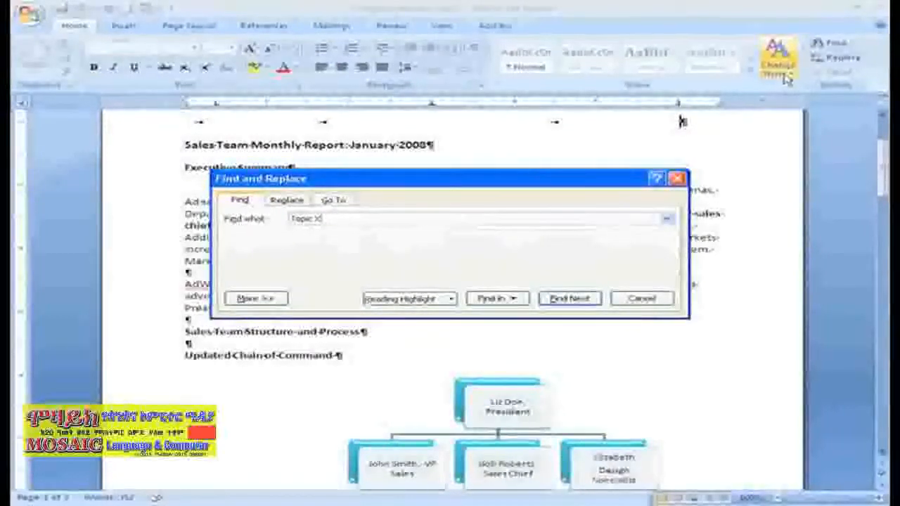
pyautogui.click(642, 299)
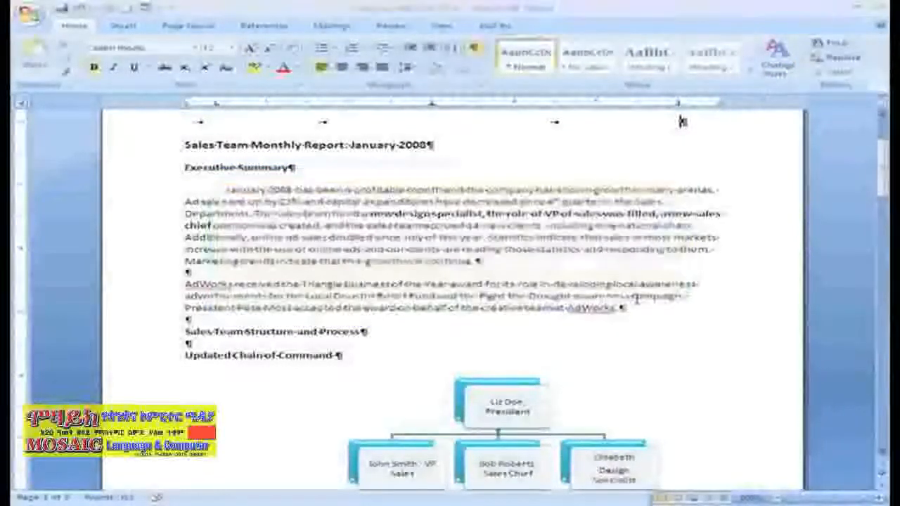